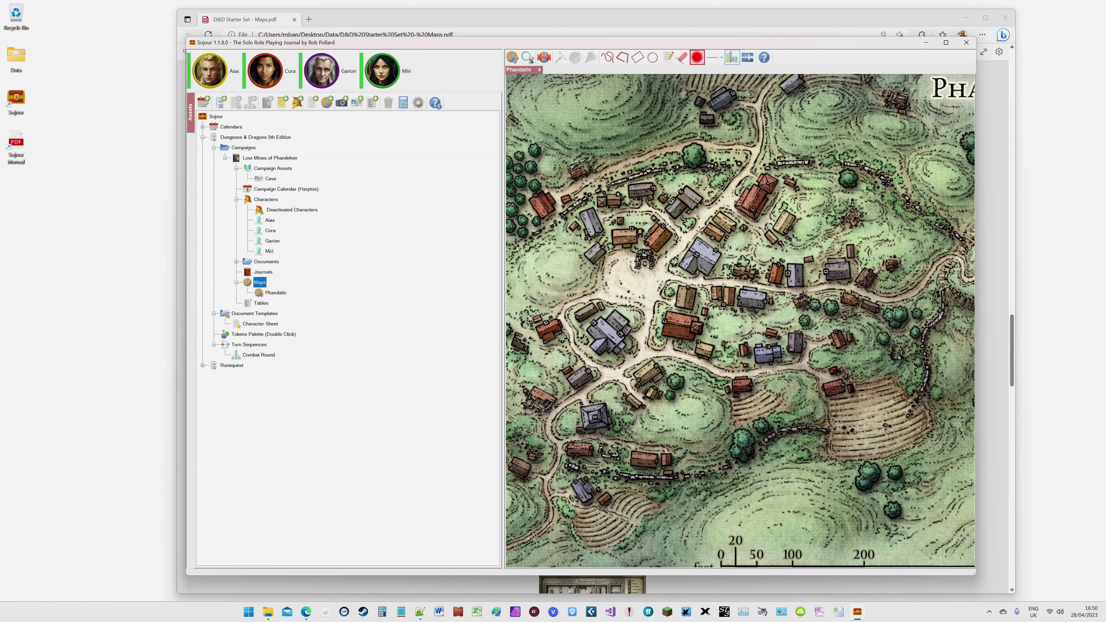
{"action": "scroll", "coordinate": [707, 329], "scroll_direction": "down", "scroll_amount": 2}
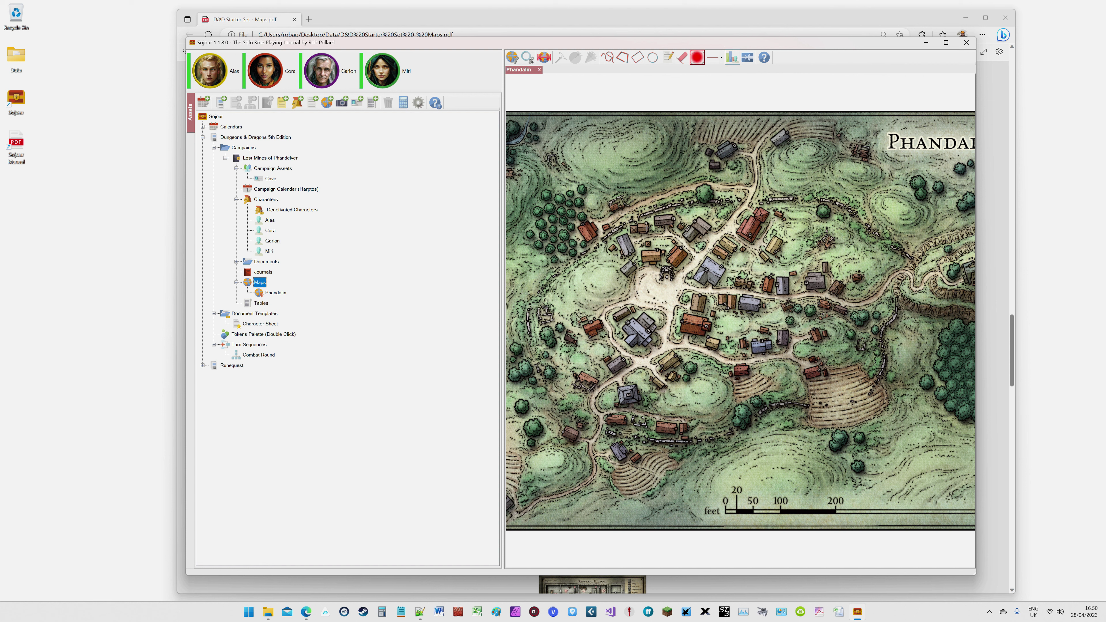
{"action": "left_click", "coordinate": [383, 72]}
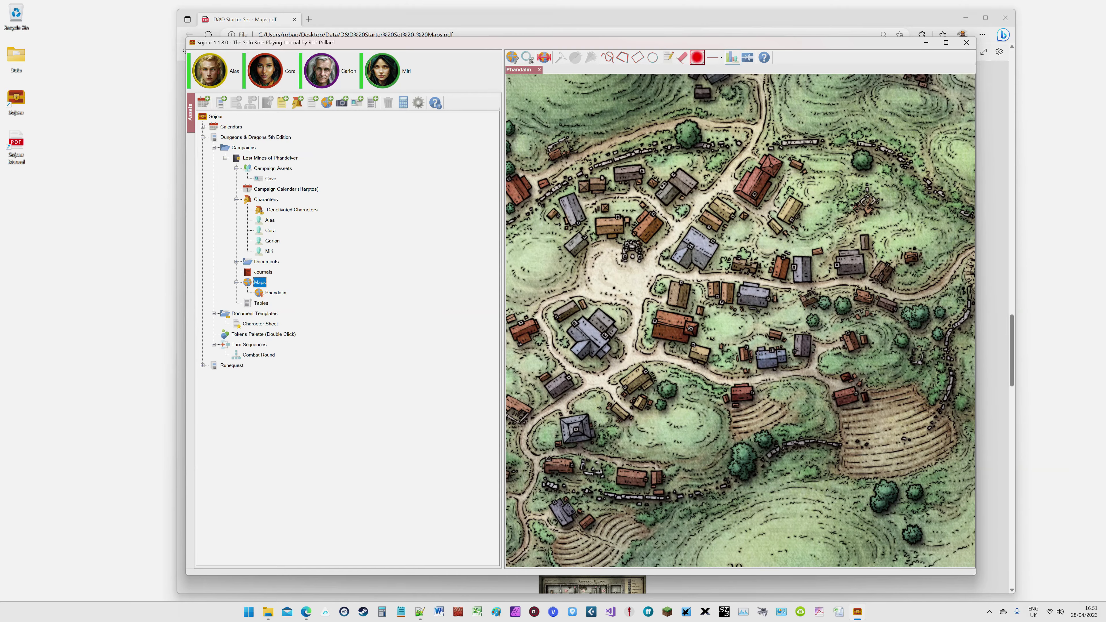
{"action": "scroll", "coordinate": [758, 355], "scroll_direction": "down", "scroll_amount": 3}
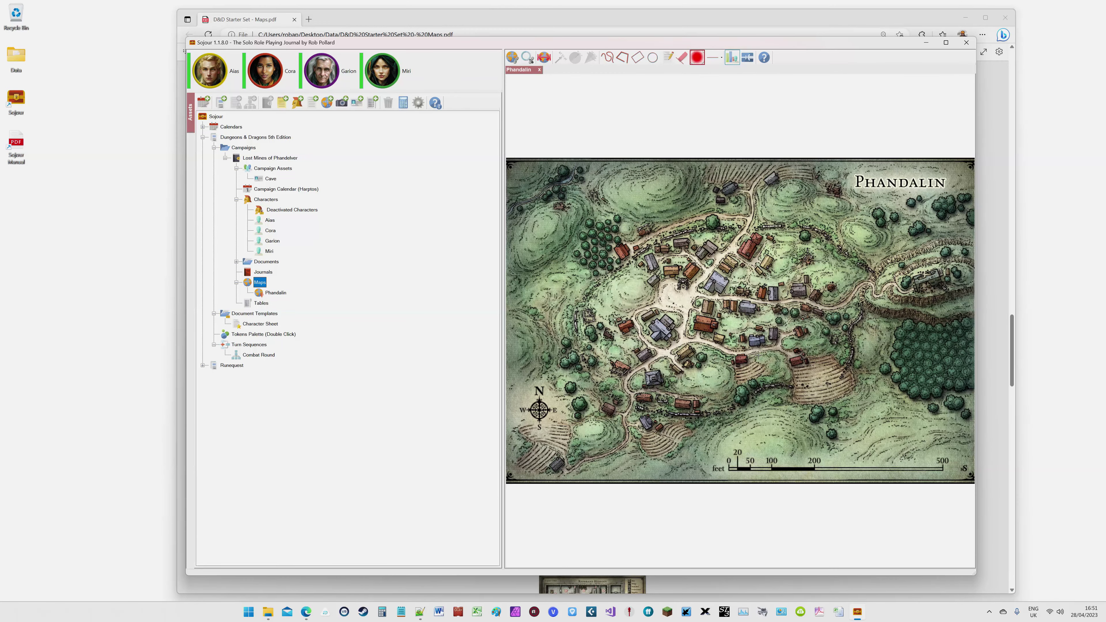
{"action": "scroll", "coordinate": [757, 355], "scroll_direction": "down", "scroll_amount": 2}
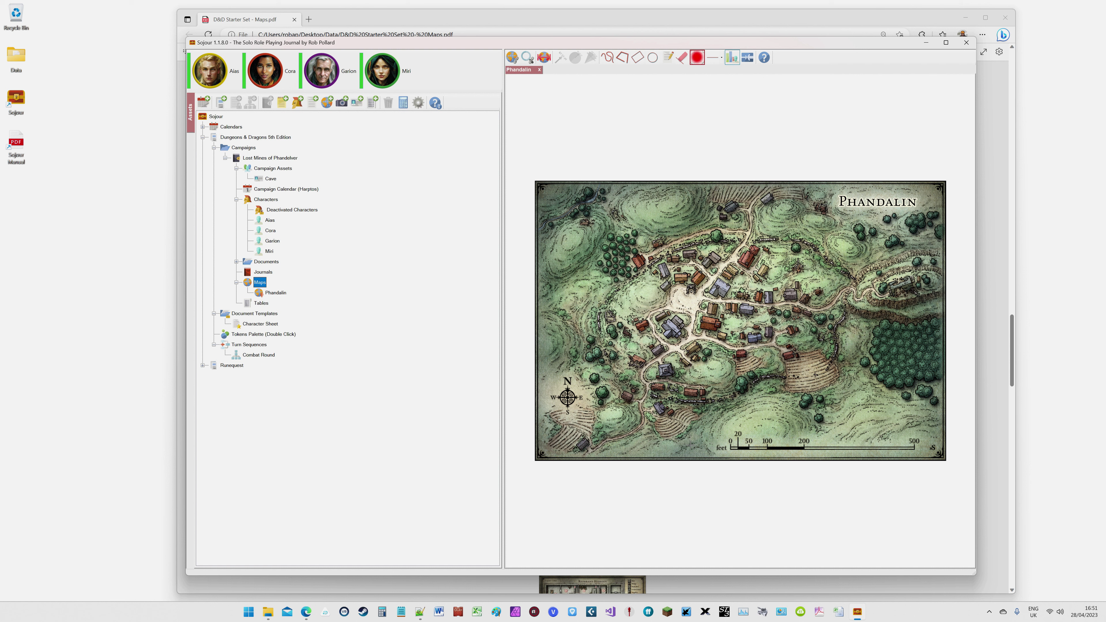
{"action": "scroll", "coordinate": [717, 353], "scroll_direction": "up", "scroll_amount": 5}
{"action": "scroll", "coordinate": [716, 352], "scroll_direction": "down", "scroll_amount": 8}
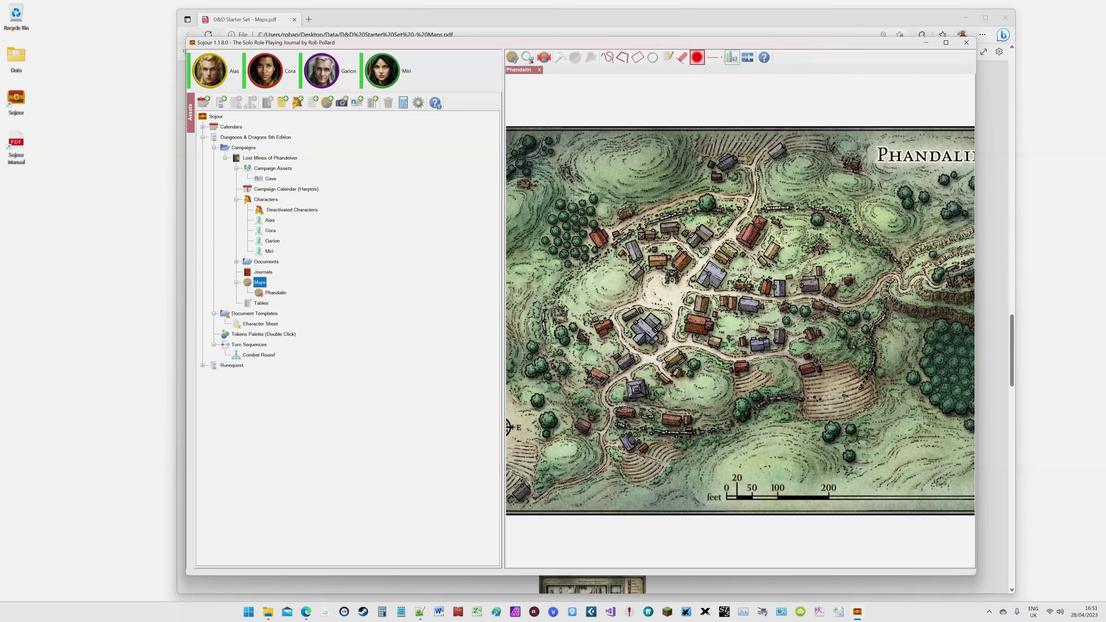
{"action": "scroll", "coordinate": [712, 342], "scroll_direction": "up", "scroll_amount": 4}
{"action": "scroll", "coordinate": [713, 342], "scroll_direction": "down", "scroll_amount": 3}
{"action": "scroll", "coordinate": [713, 342], "scroll_direction": "down", "scroll_amount": 5}
{"action": "scroll", "coordinate": [713, 341], "scroll_direction": "up", "scroll_amount": 8}
{"action": "scroll", "coordinate": [713, 342], "scroll_direction": "up", "scroll_amount": 5}
{"action": "scroll", "coordinate": [712, 342], "scroll_direction": "down", "scroll_amount": 2}
{"action": "scroll", "coordinate": [713, 343], "scroll_direction": "down", "scroll_amount": 5}
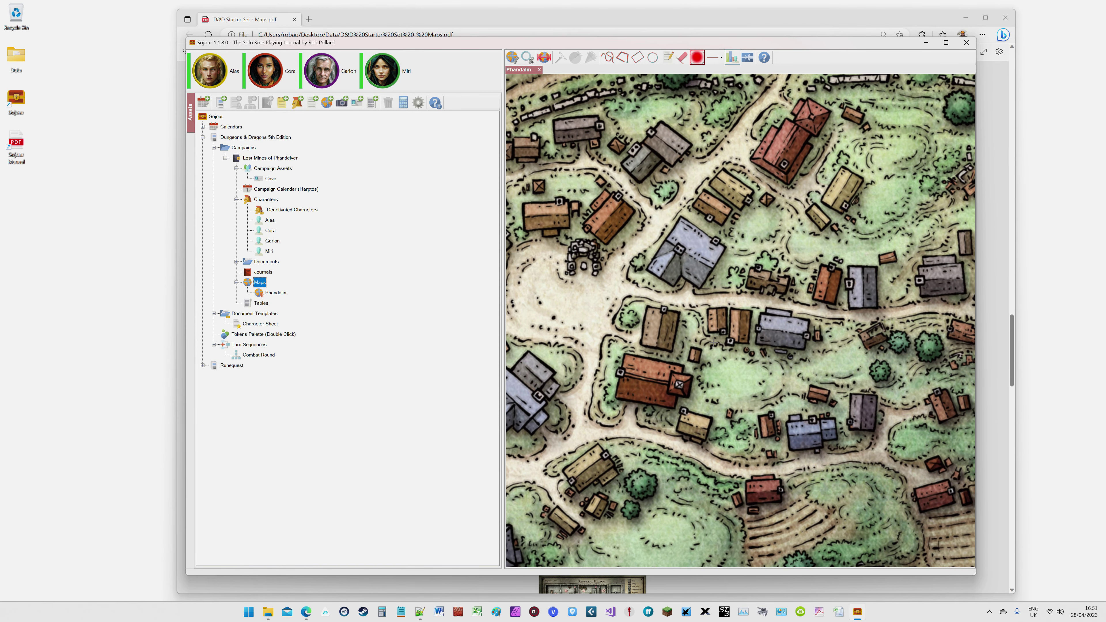
{"action": "scroll", "coordinate": [713, 342], "scroll_direction": "up", "scroll_amount": 2}
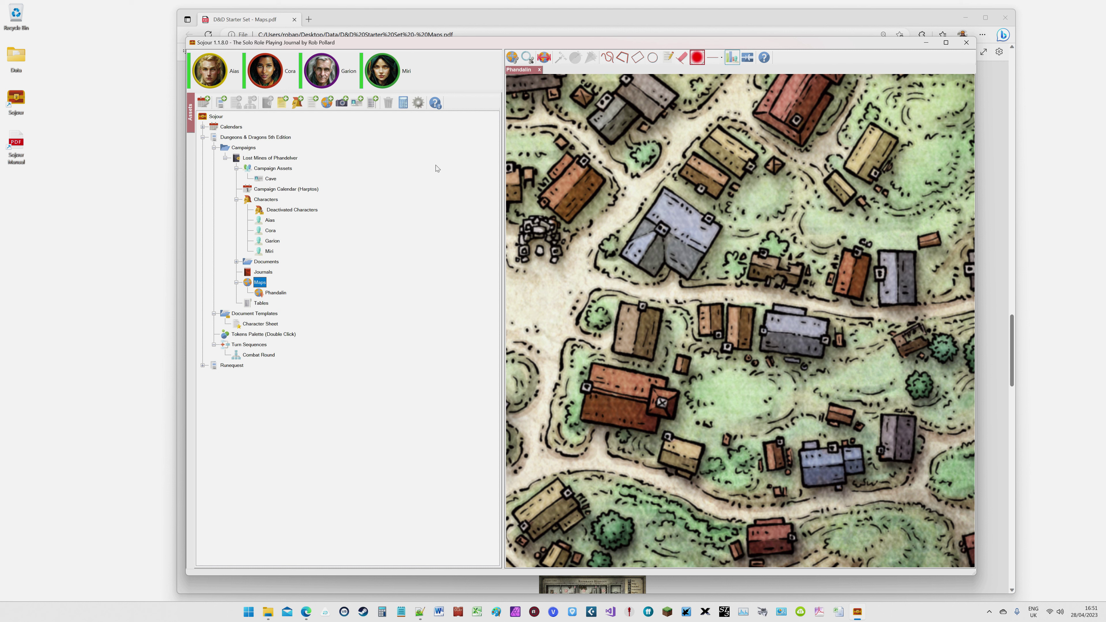
Bind the Z key to Zoom Out in Sojour's key binding settings and save
{"action": "left_click", "coordinate": [418, 103]}
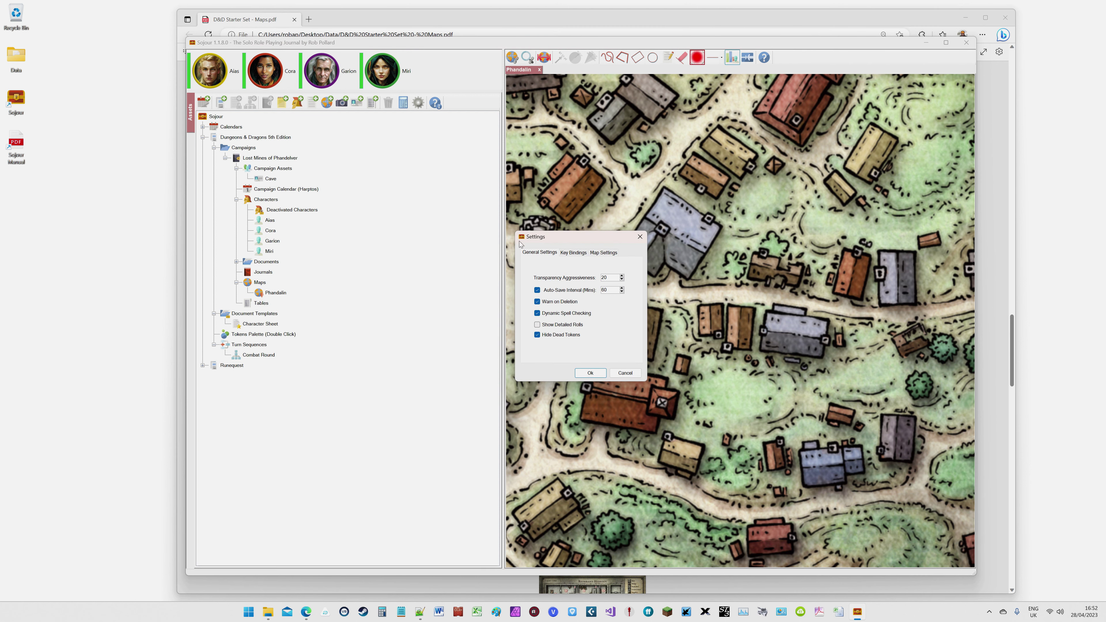
{"action": "left_click", "coordinate": [566, 254]}
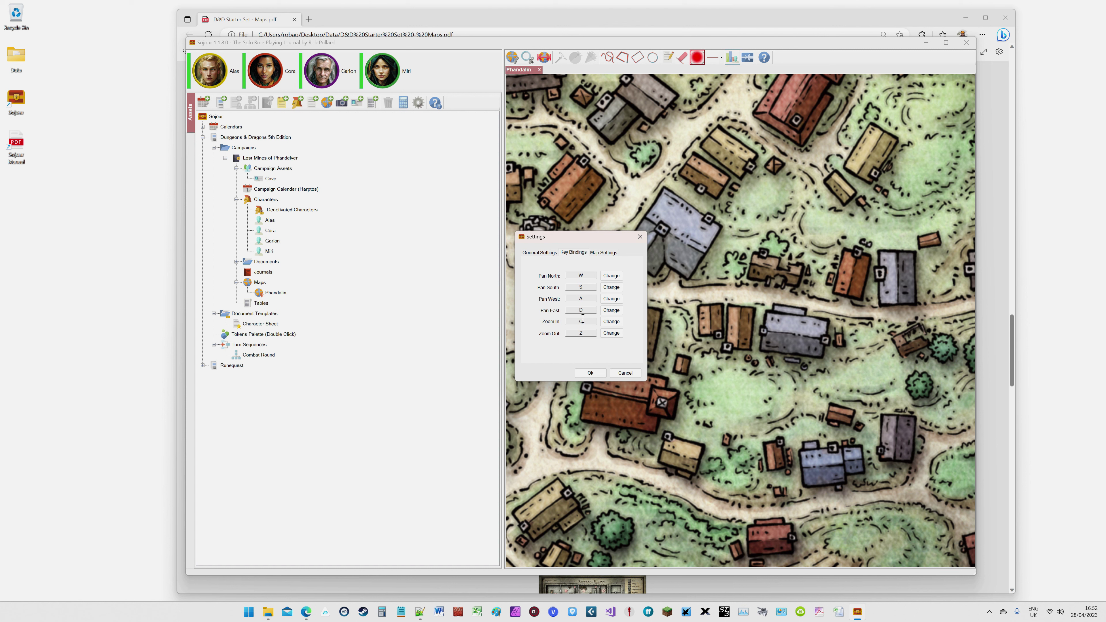
{"action": "key", "text": "z"}
{"action": "left_click", "coordinate": [590, 373]}
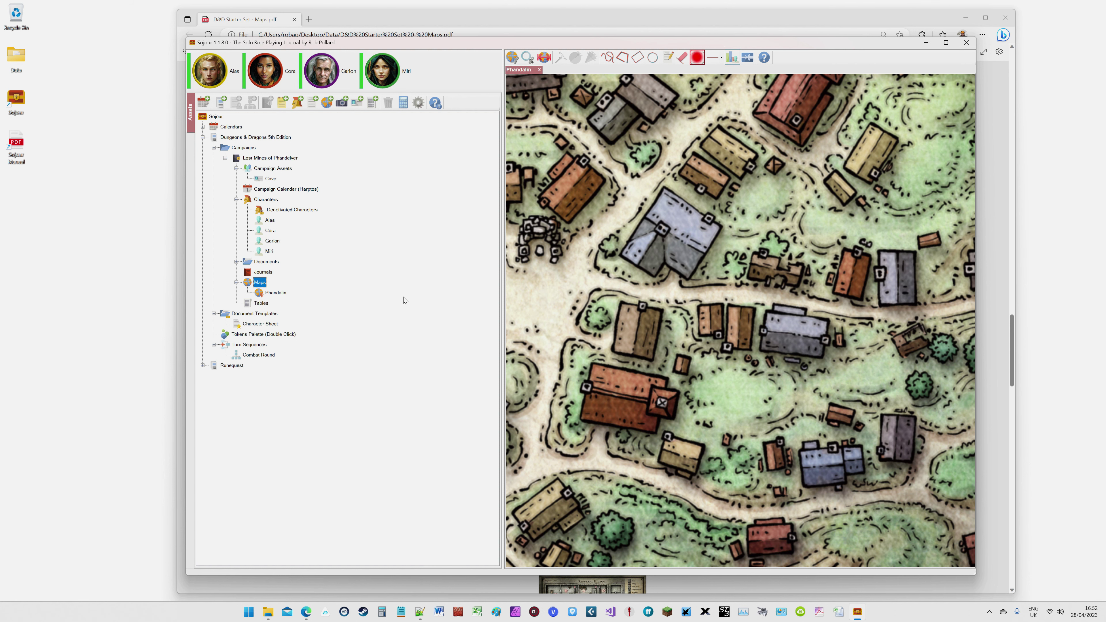
{"action": "scroll", "coordinate": [675, 317], "scroll_direction": "up", "scroll_amount": 4}
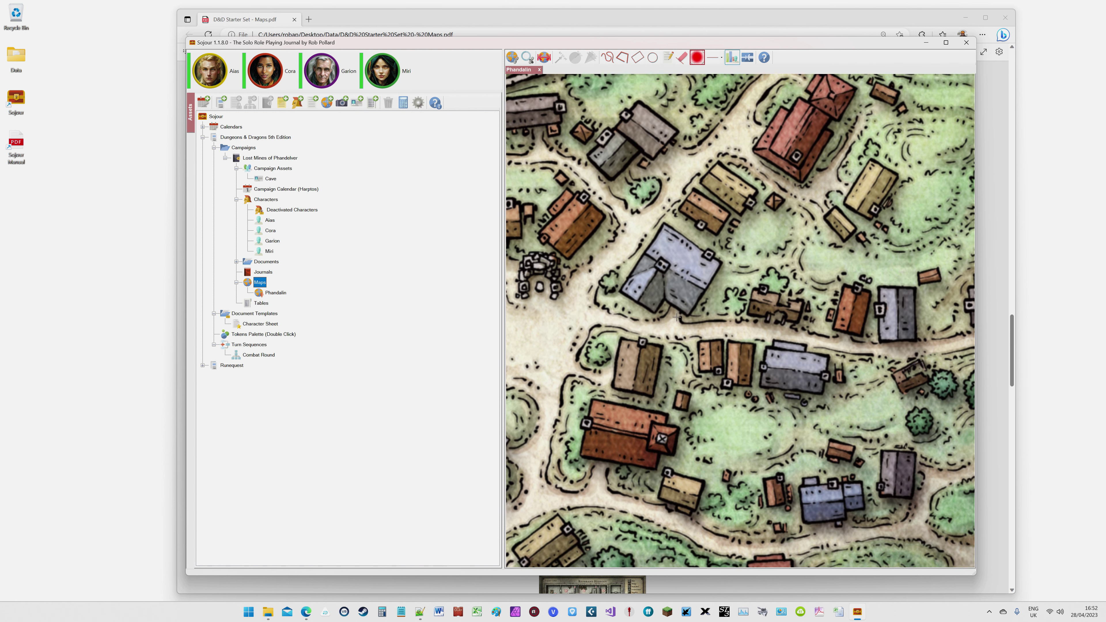
{"action": "scroll", "coordinate": [675, 317], "scroll_direction": "down", "scroll_amount": 4}
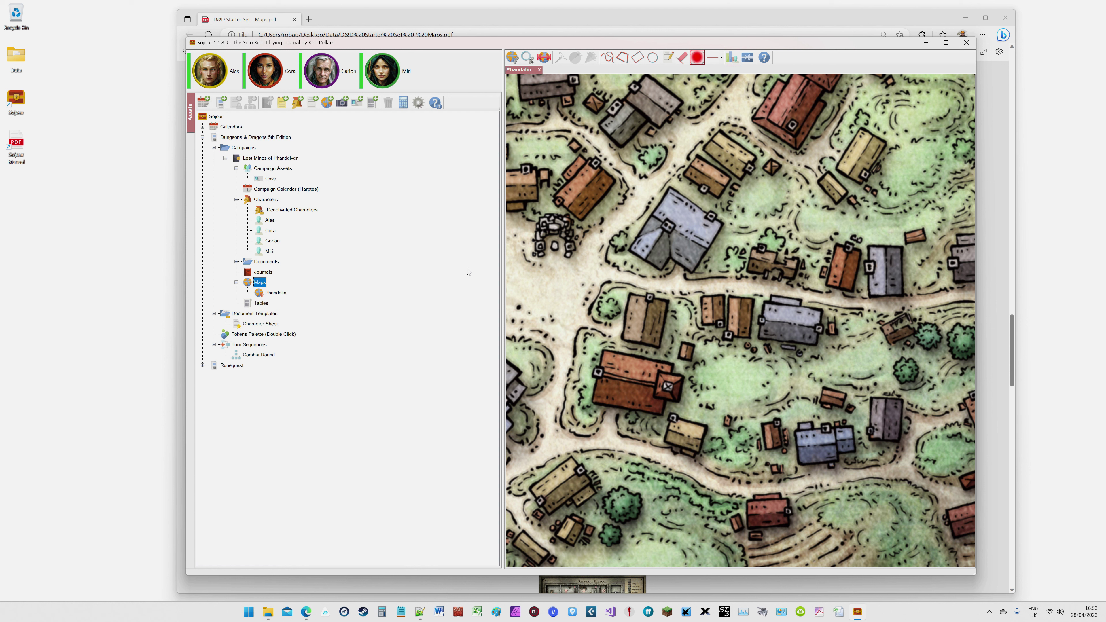
{"action": "scroll", "coordinate": [732, 383], "scroll_direction": "down", "scroll_amount": 3}
{"action": "scroll", "coordinate": [638, 325], "scroll_direction": "down", "scroll_amount": 2}
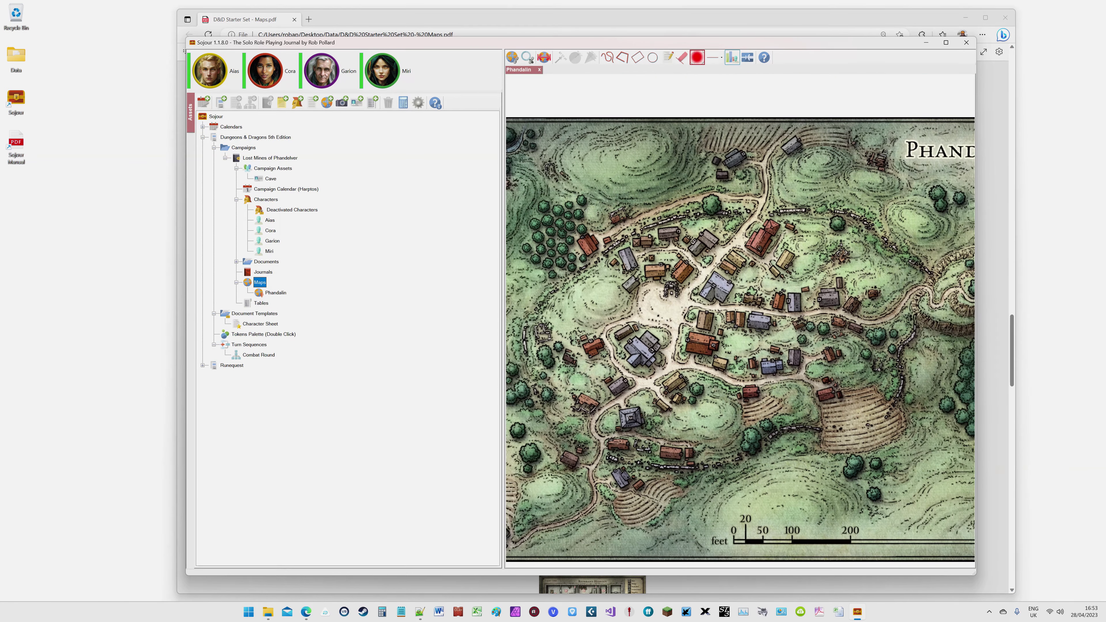
{"action": "scroll", "coordinate": [638, 324], "scroll_direction": "up", "scroll_amount": 1}
{"action": "scroll", "coordinate": [638, 325], "scroll_direction": "down", "scroll_amount": 2}
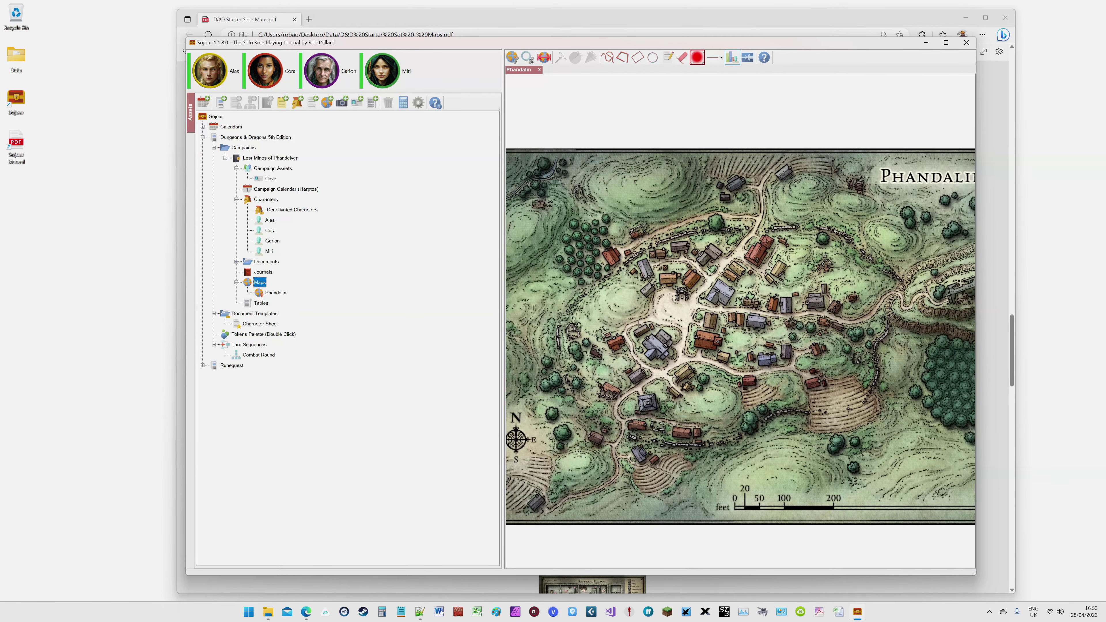
{"action": "scroll", "coordinate": [724, 406], "scroll_direction": "up", "scroll_amount": 5}
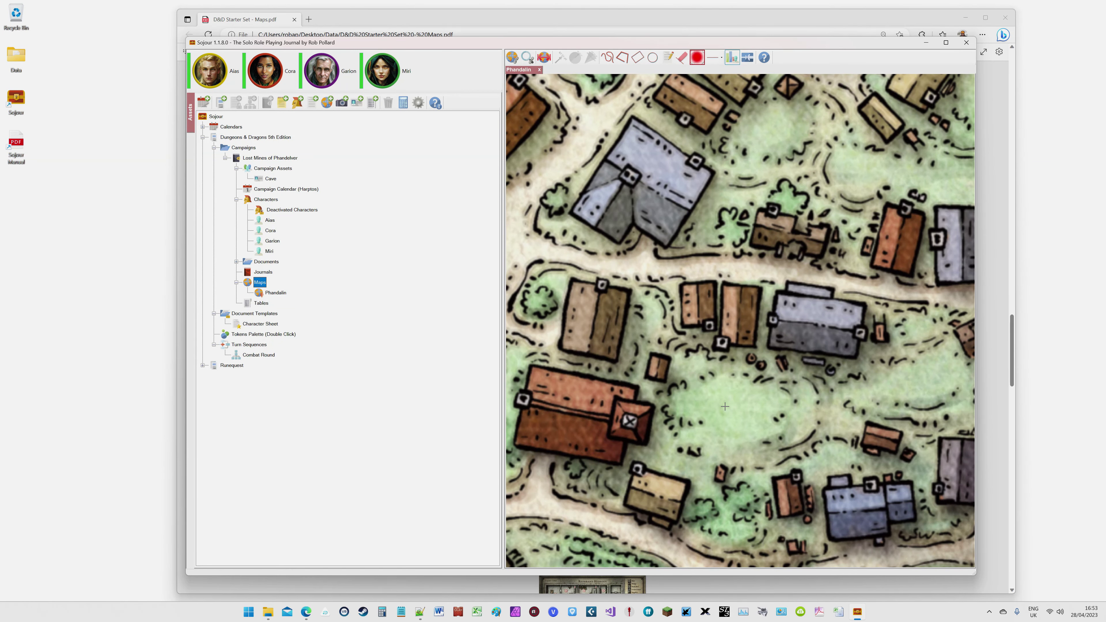
{"action": "scroll", "coordinate": [724, 406], "scroll_direction": "left", "scroll_amount": 2}
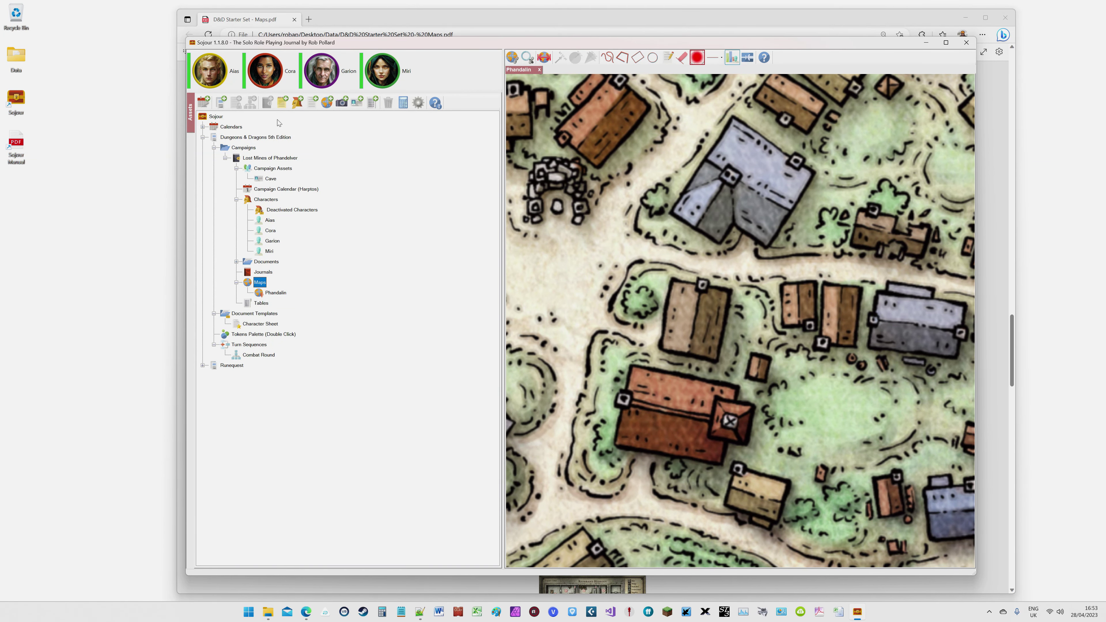
Drop the Aias and Cora portraits from the party bar onto the Phandalin map
{"action": "left_click_drag", "start_coordinate": [209, 70], "coordinate": [599, 238]}
{"action": "left_click_drag", "start_coordinate": [266, 70], "coordinate": [686, 257]}
{"action": "scroll", "coordinate": [586, 299], "scroll_direction": "up", "scroll_amount": 3}
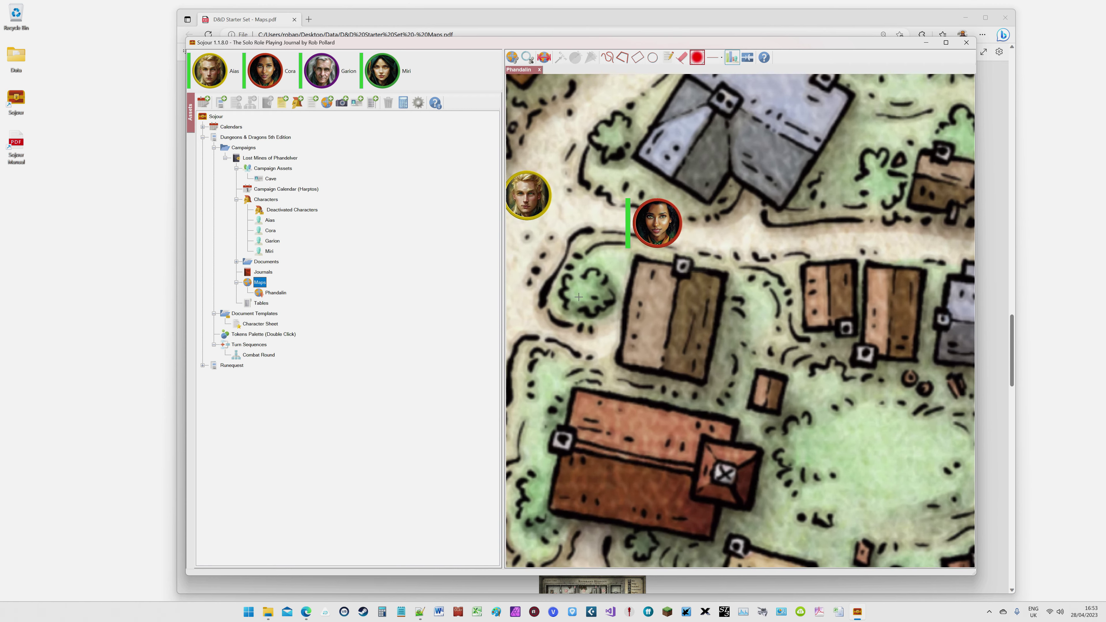
{"action": "scroll", "coordinate": [583, 298], "scroll_direction": "down", "scroll_amount": 4}
{"action": "scroll", "coordinate": [578, 296], "scroll_direction": "up", "scroll_amount": 5}
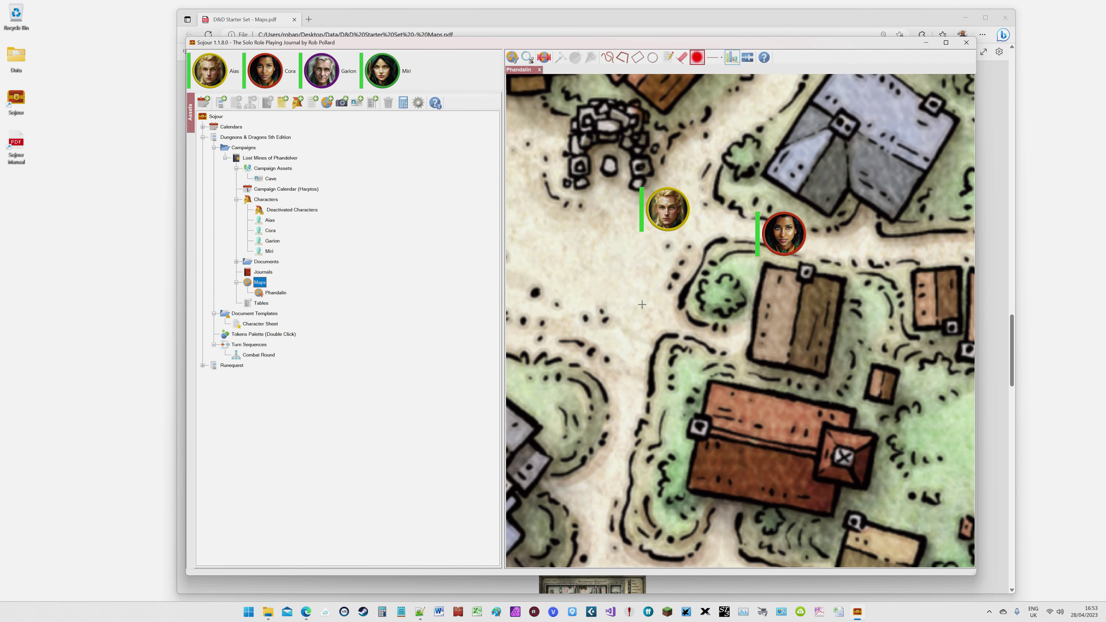
{"action": "scroll", "coordinate": [642, 304], "scroll_direction": "up", "scroll_amount": 3}
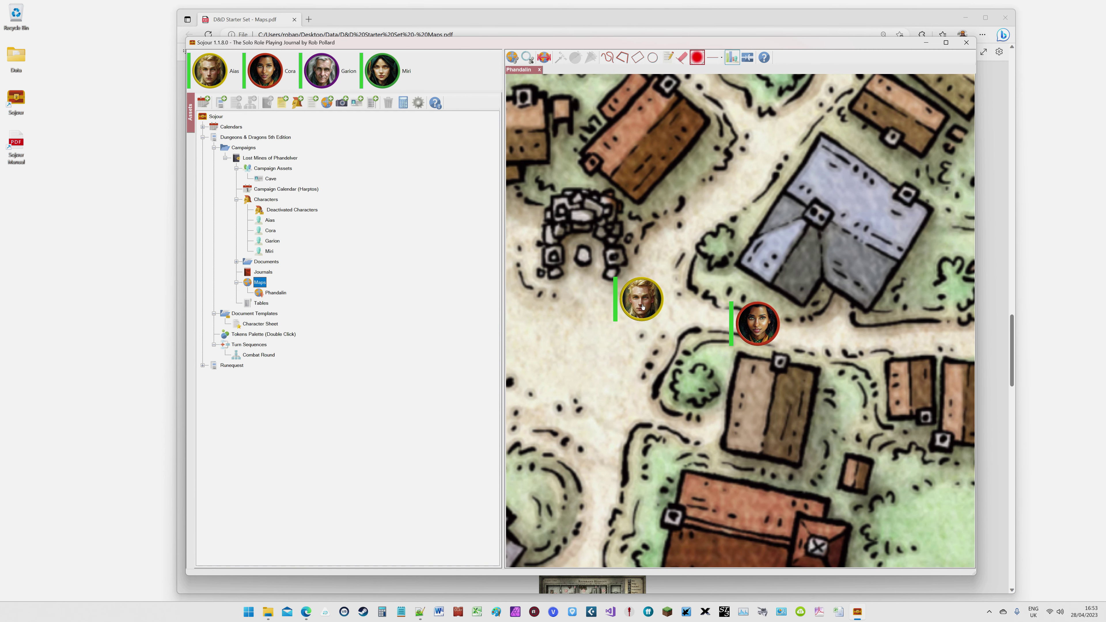
{"action": "mouse_move", "coordinate": [764, 315]}
{"action": "scroll", "coordinate": [816, 277], "scroll_direction": "down", "scroll_amount": 3}
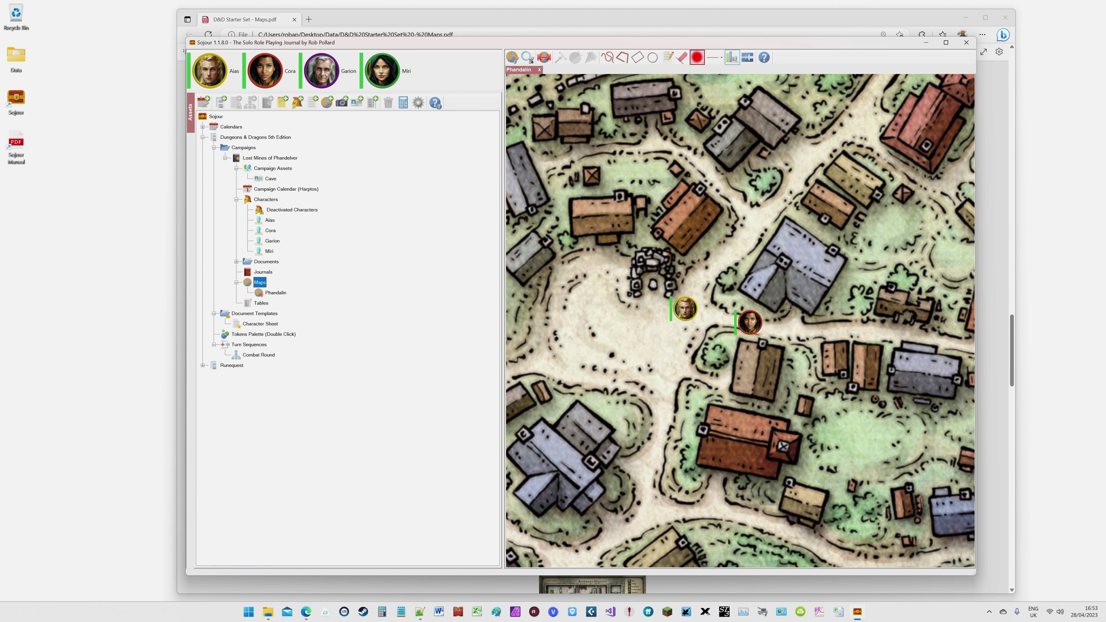
{"action": "scroll", "coordinate": [758, 309], "scroll_direction": "up", "scroll_amount": 3}
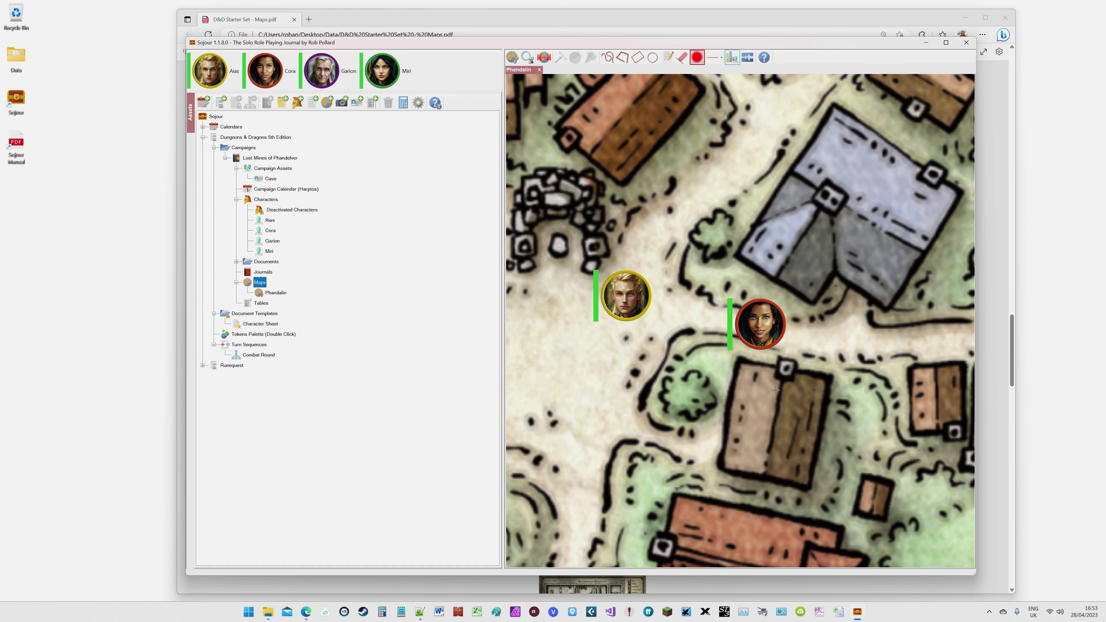
Move the Aias and Cora tokens beside the central ruins, with the whole town in view
{"action": "mouse_move", "coordinate": [760, 344]}
{"action": "mouse_move", "coordinate": [625, 304]}
{"action": "left_click_drag", "start_coordinate": [625, 297], "coordinate": [593, 416]}
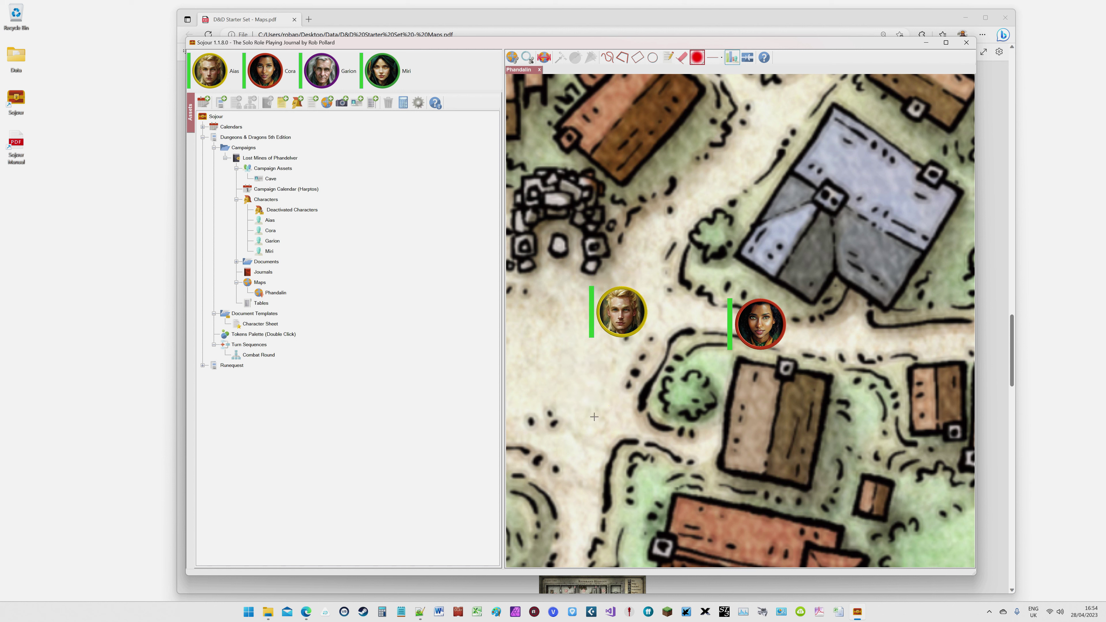
{"action": "left_click_drag", "start_coordinate": [736, 335], "coordinate": [712, 183]}
{"action": "left_click_drag", "start_coordinate": [615, 405], "coordinate": [610, 322]}
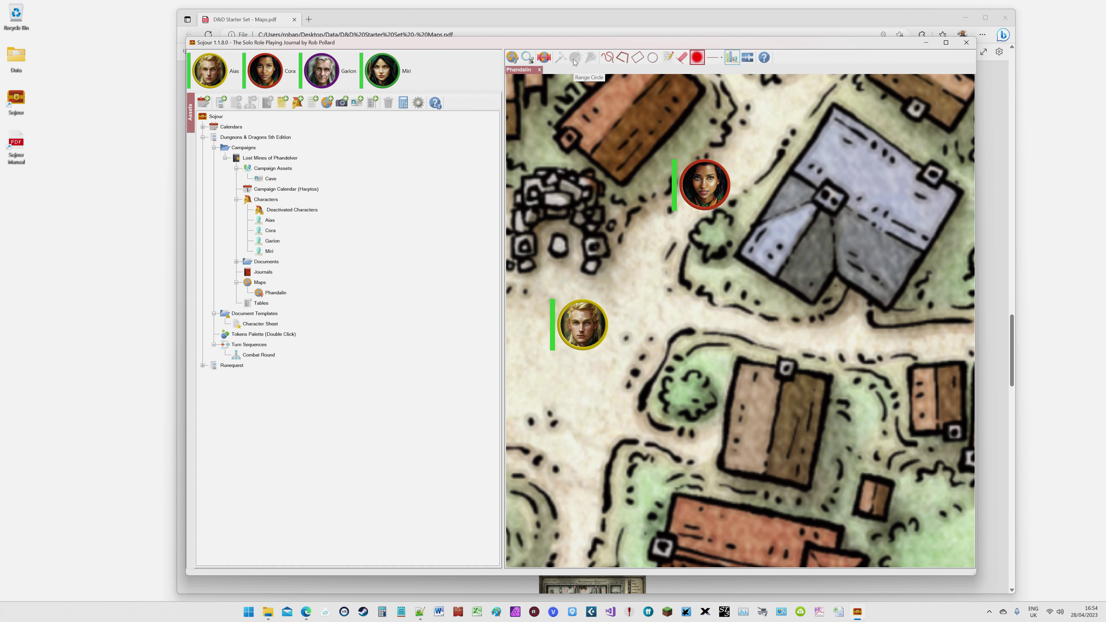
{"action": "scroll", "coordinate": [638, 136], "scroll_direction": "down", "scroll_amount": 5}
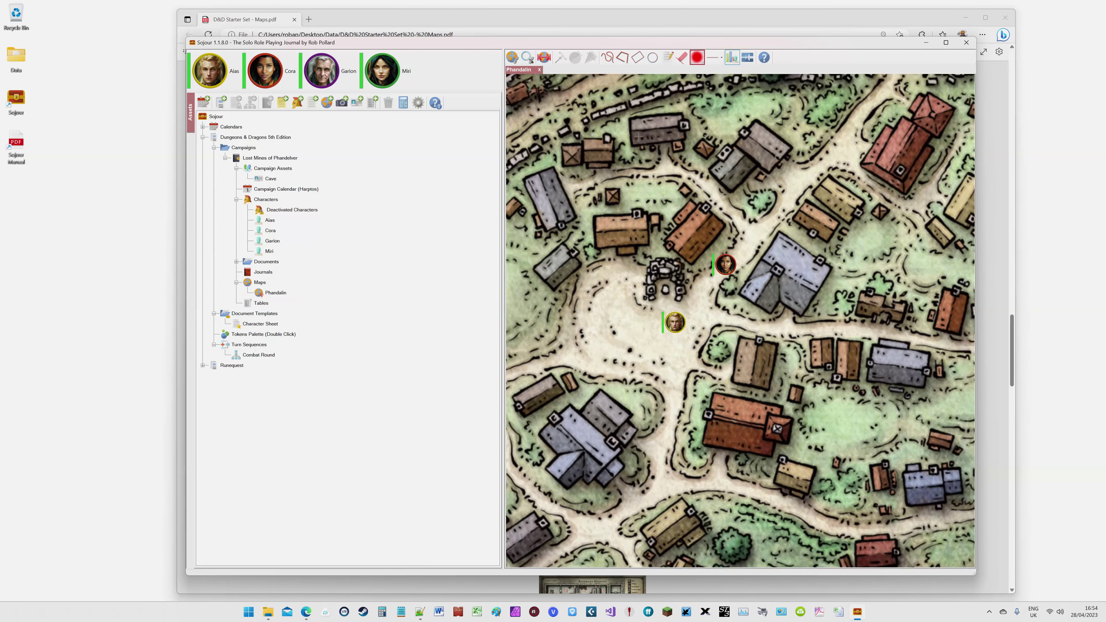
{"action": "scroll", "coordinate": [638, 136], "scroll_direction": "down", "scroll_amount": 1}
{"action": "scroll", "coordinate": [638, 136], "scroll_direction": "down", "scroll_amount": 5}
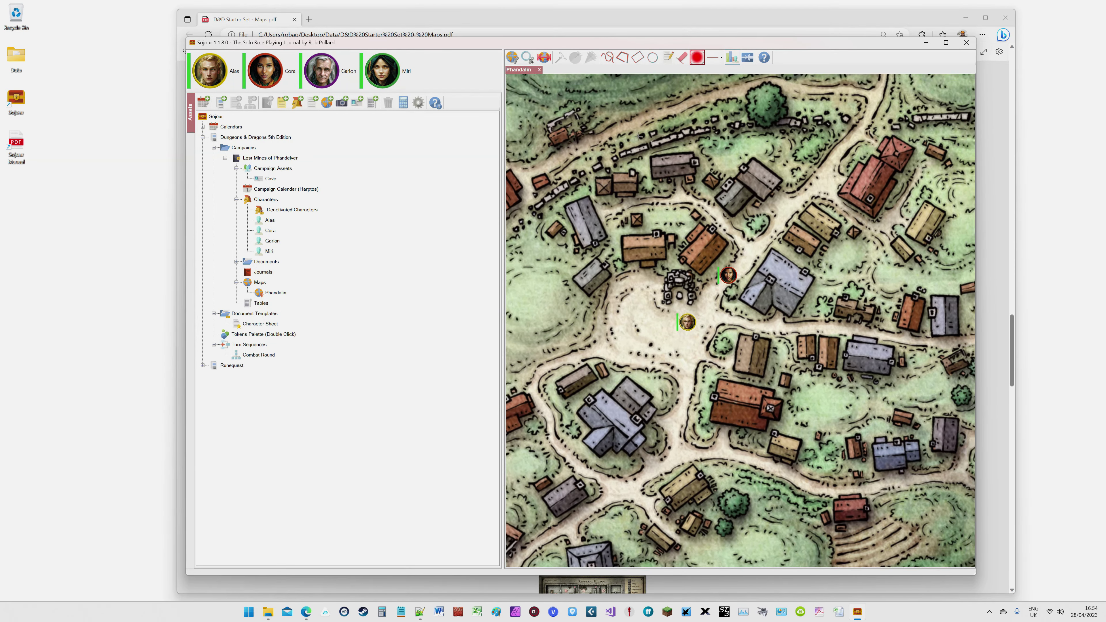
{"action": "scroll", "coordinate": [638, 136], "scroll_direction": "down", "scroll_amount": 2}
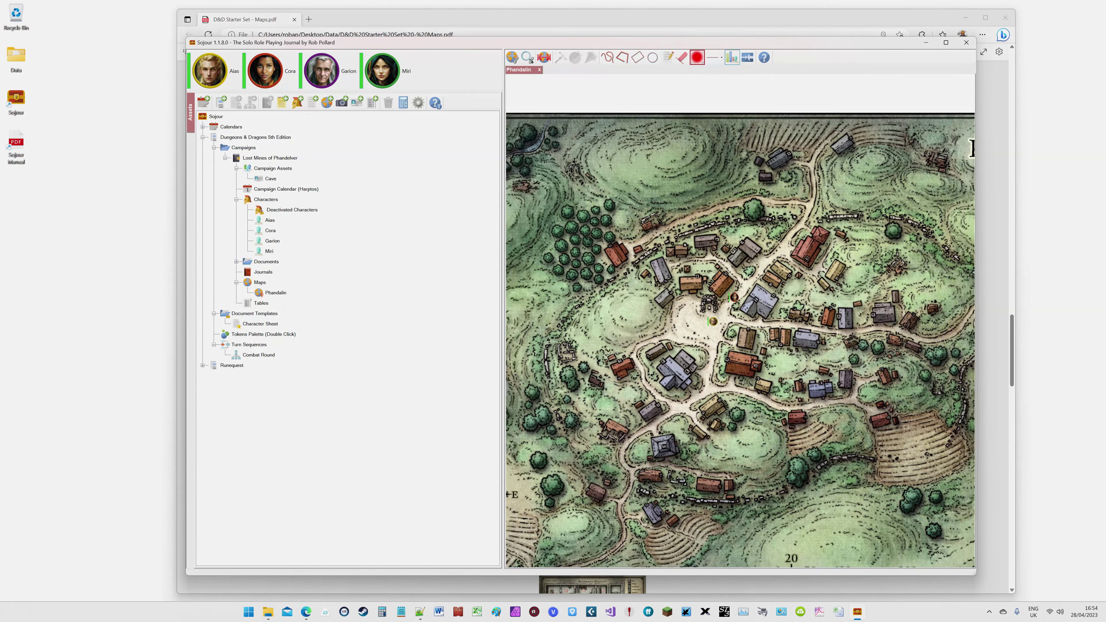